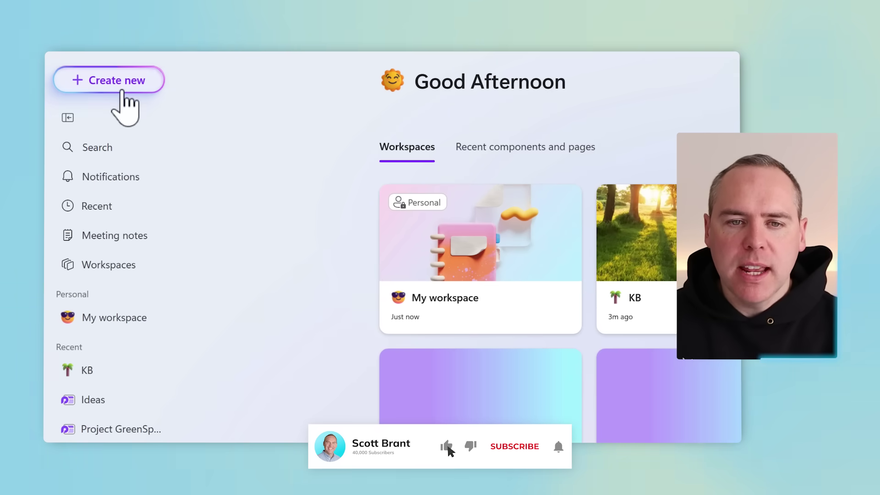
# Start a new Project GreenSpace workspace from the Create new menu
pyautogui.click(88, 72)
pyautogui.click(125, 107)
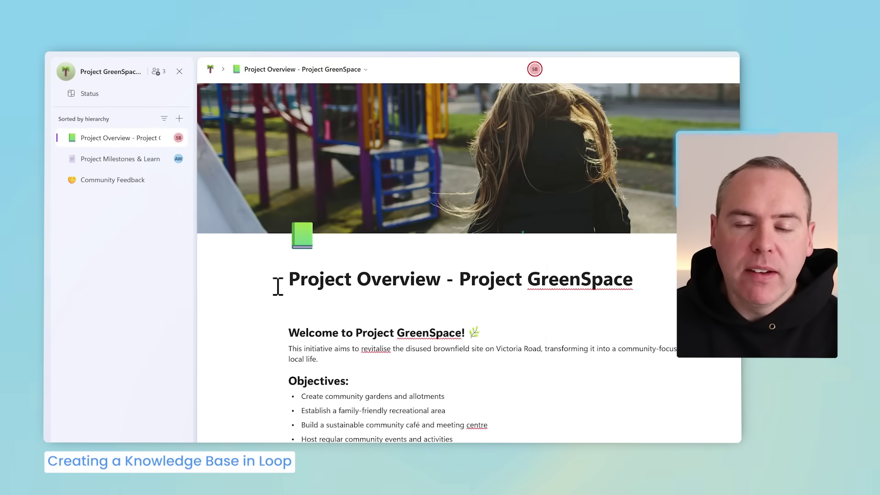
# Skim the Project Overview and Project Milestones & Learnings pages, then open Community Feedback
pyautogui.scroll(-2, 277, 298)
pyautogui.scroll(-2, 280, 304)
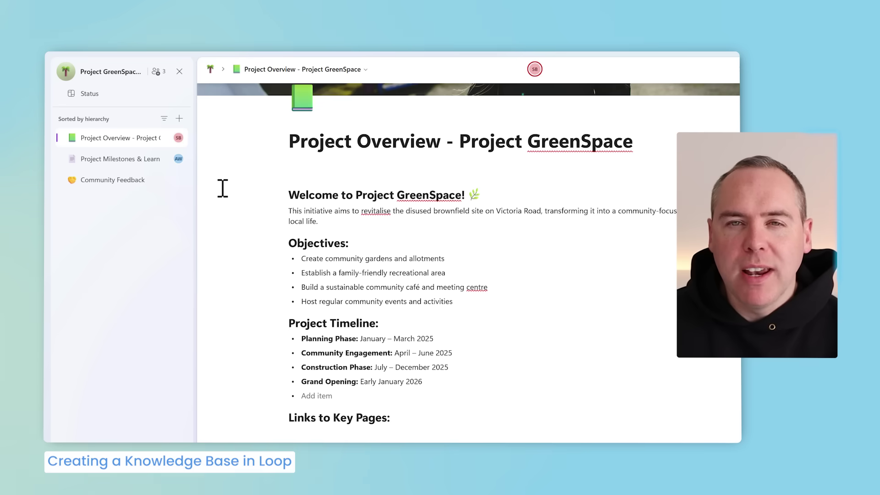
pyautogui.click(103, 165)
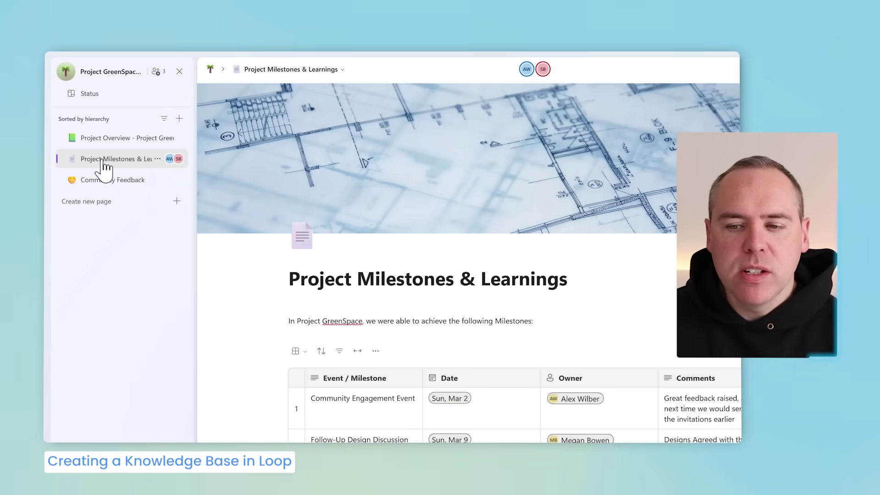
pyautogui.scroll(-3, 328, 325)
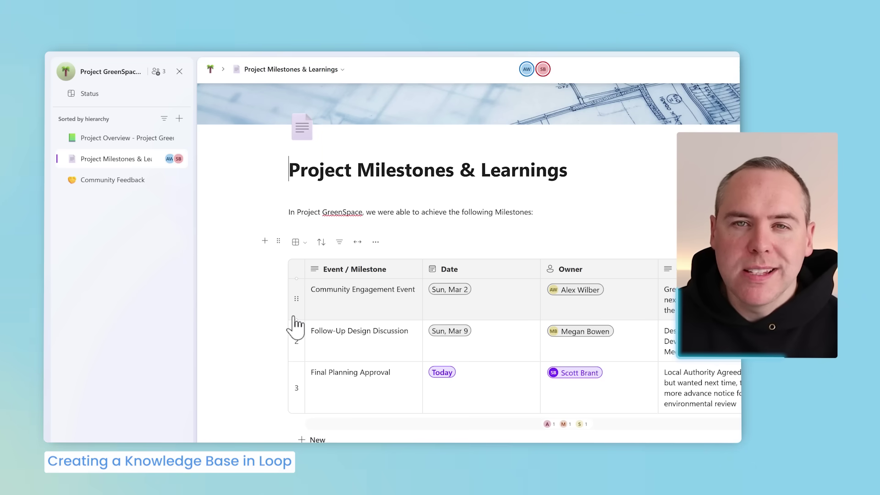
pyautogui.click(121, 184)
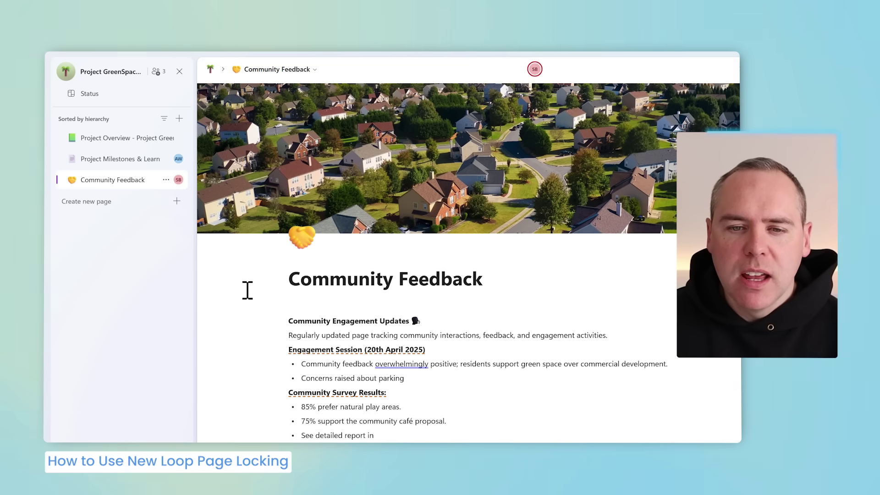
# On Project Overview, delete the Objectives through Links to Key Pages sections, then undo the deletion
pyautogui.click(130, 146)
pyautogui.scroll(-3, 291, 328)
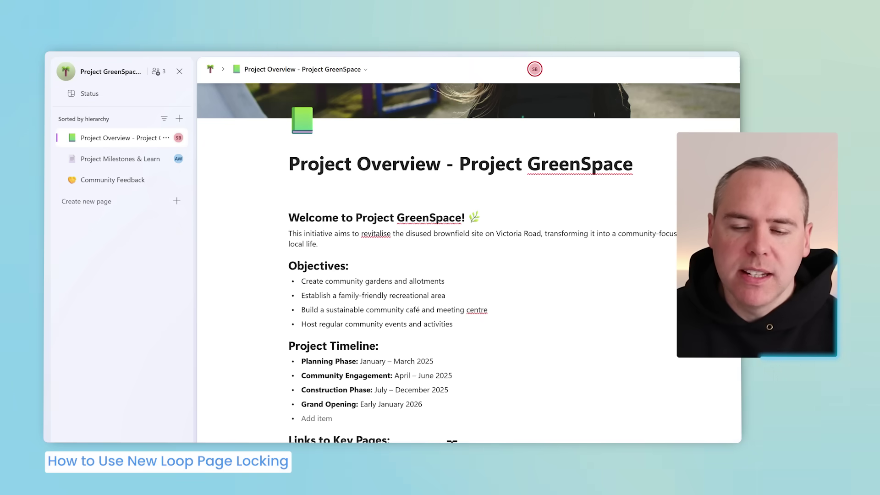
pyautogui.moveTo(452, 441); pyautogui.dragTo(289, 266)
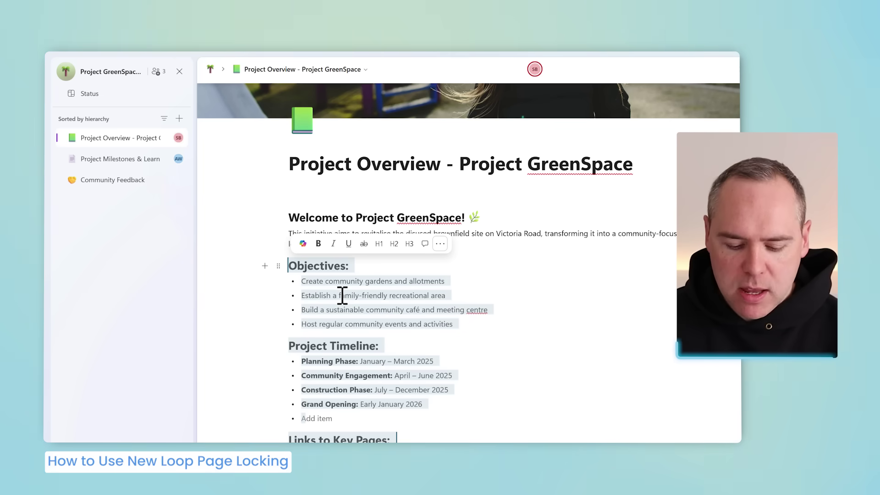
pyautogui.press('Delete')
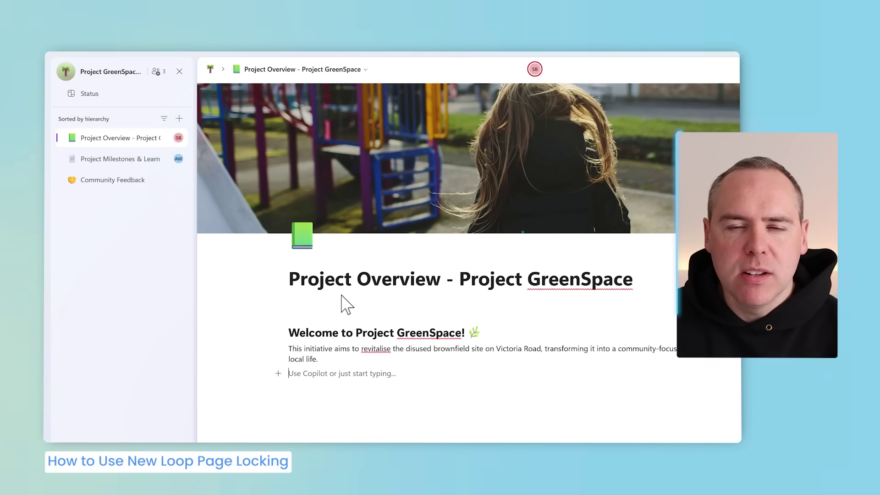
pyautogui.hotkey('ctrl', 'v')
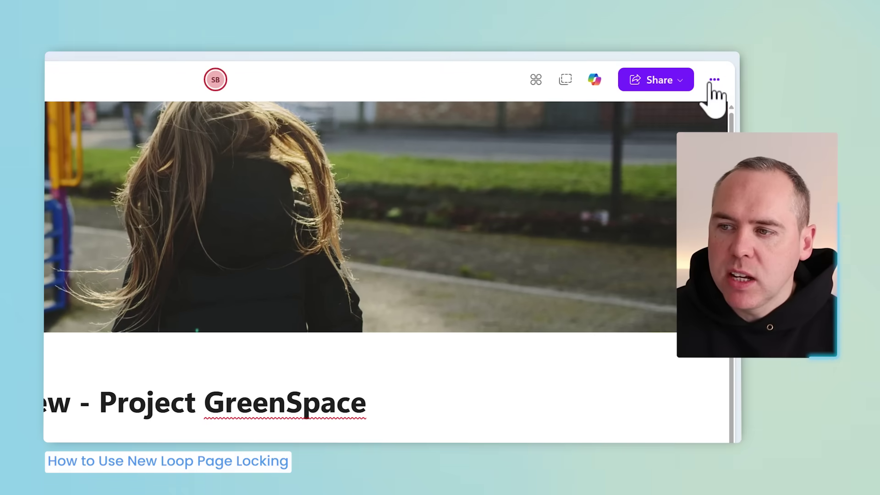
pyautogui.click(713, 80)
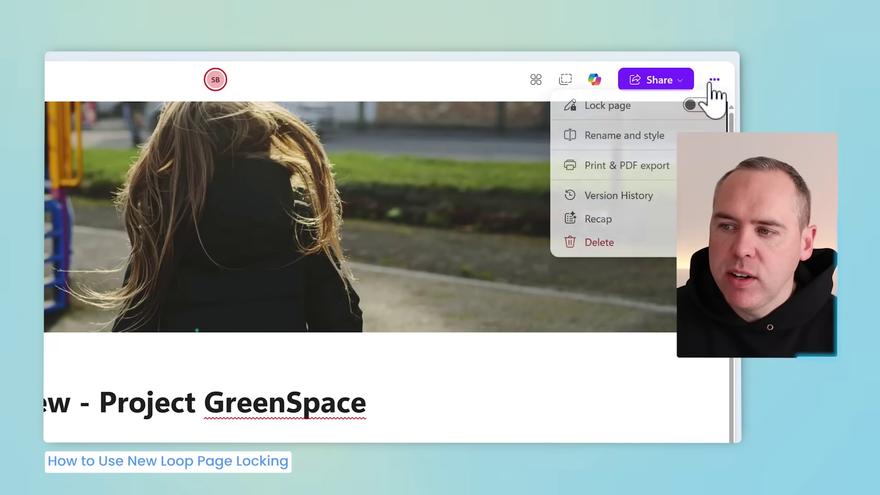
pyautogui.click(701, 108)
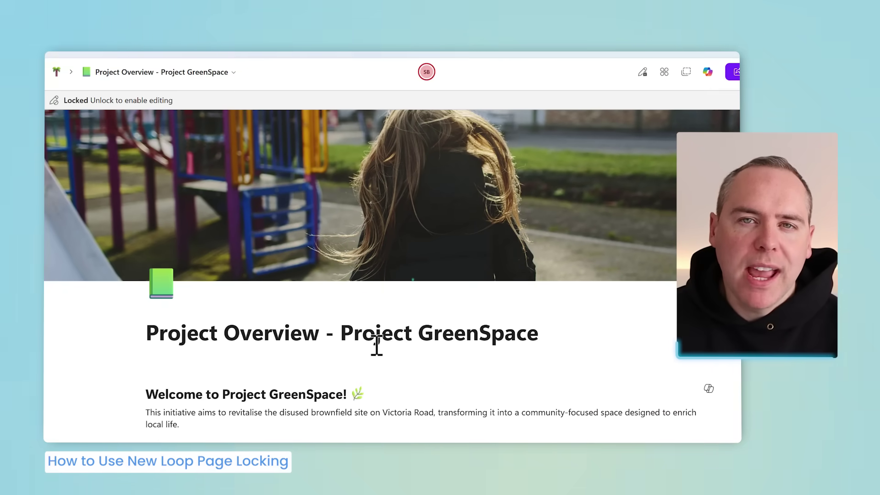
pyautogui.scroll(-1, 220, 378)
pyautogui.scroll(-4, 220, 378)
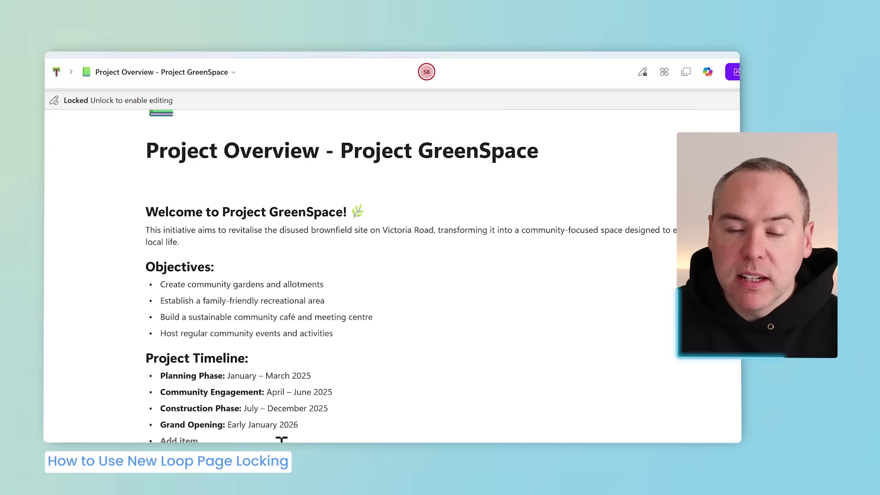
pyautogui.moveTo(304, 429); pyautogui.dragTo(159, 260)
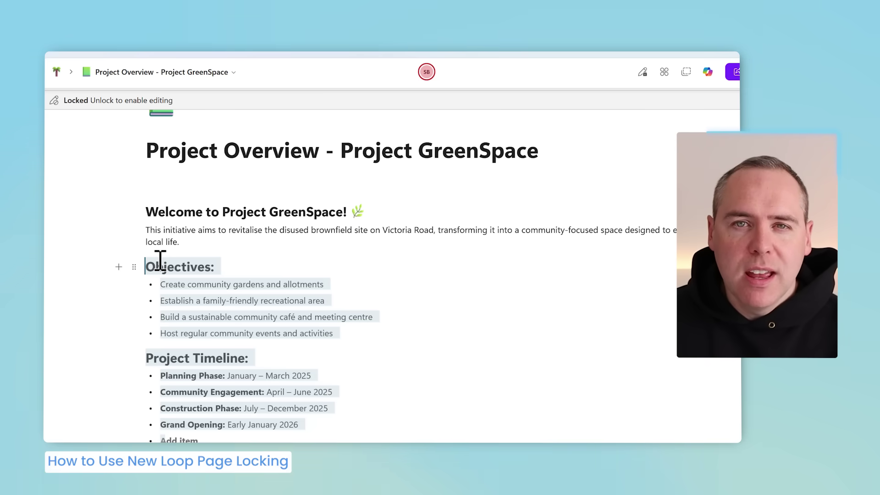
pyautogui.click(345, 315)
pyautogui.scroll(5, 345, 317)
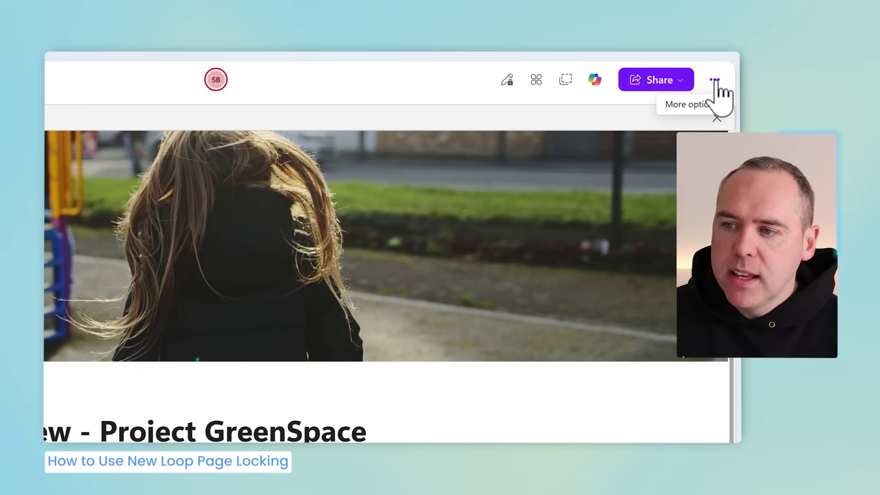
pyautogui.click(797, 71)
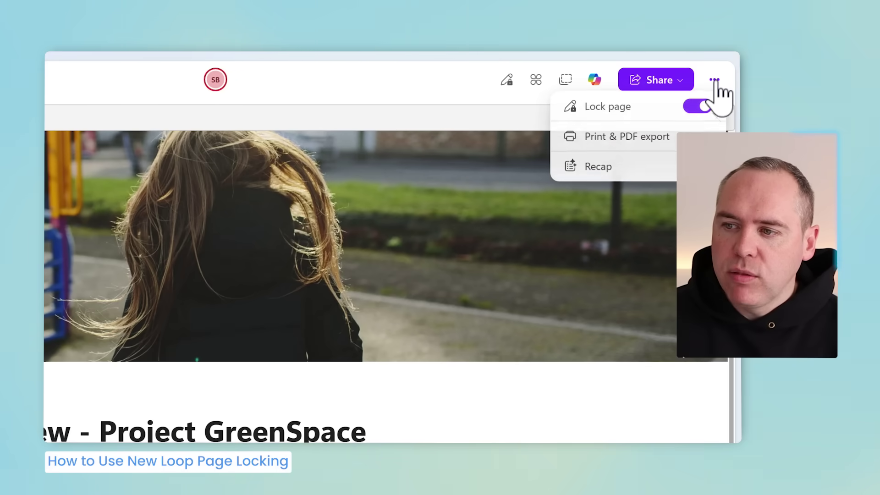
pyautogui.click(701, 107)
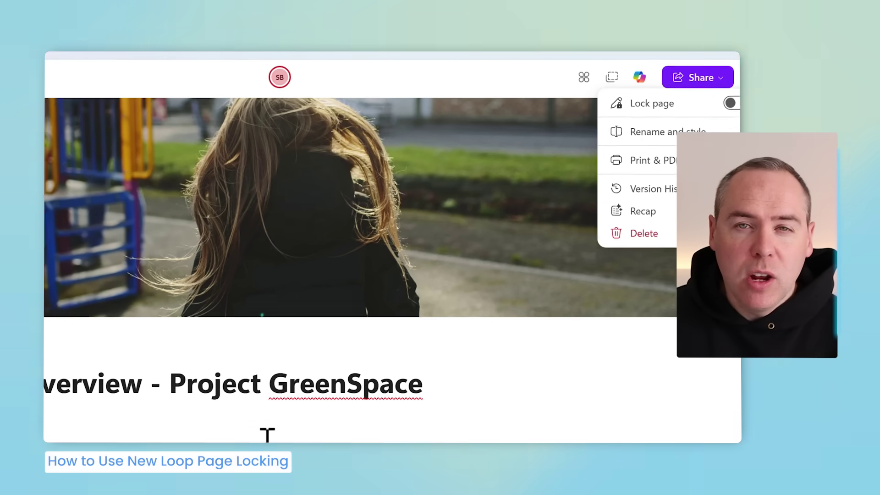
pyautogui.click(267, 434)
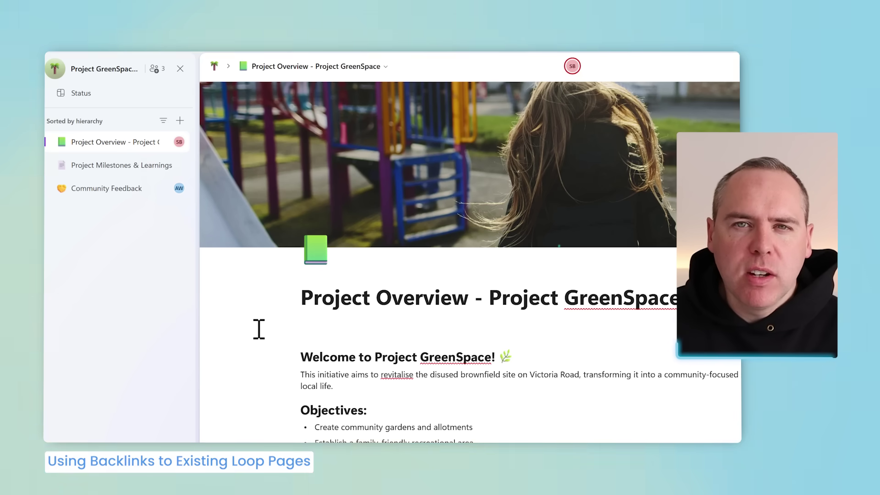
# Open the Project Milestones & Learnings page from the sidebar
pyautogui.scroll(-3, 338, 368)
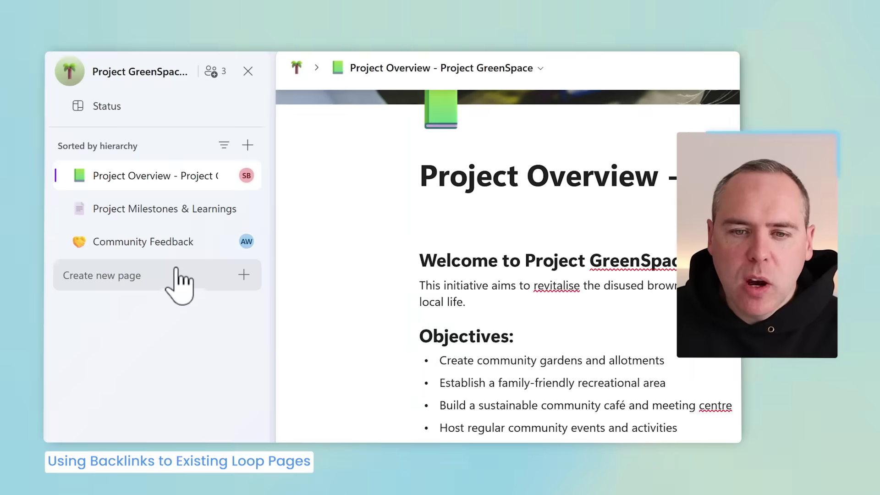
pyautogui.click(158, 209)
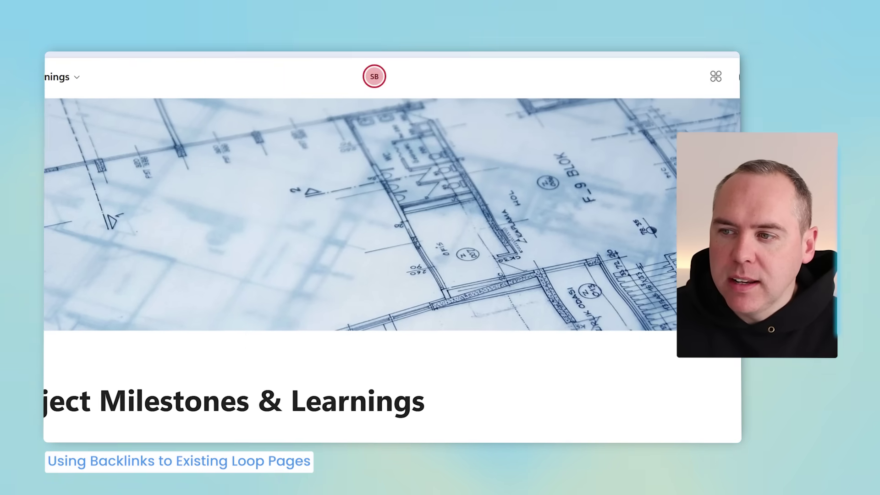
# Copy a page-only link to Project Milestones & Learnings
pyautogui.click(670, 82)
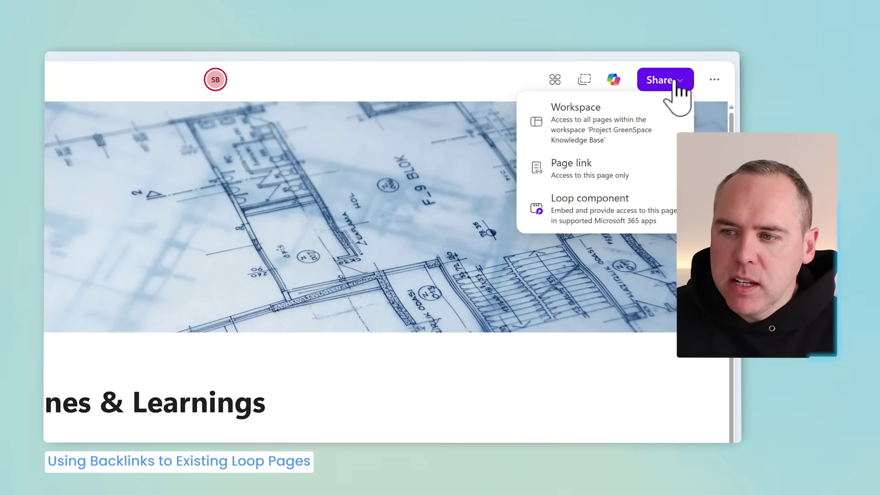
pyautogui.click(622, 173)
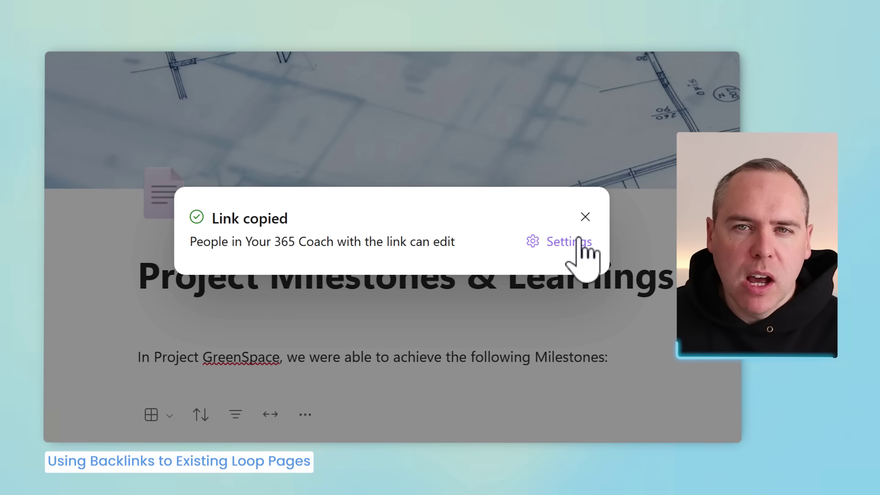
pyautogui.click(585, 216)
# Paste the Milestones link as a card under Links to Key Pages on Project Overview and open it
pyautogui.click(241, 357)
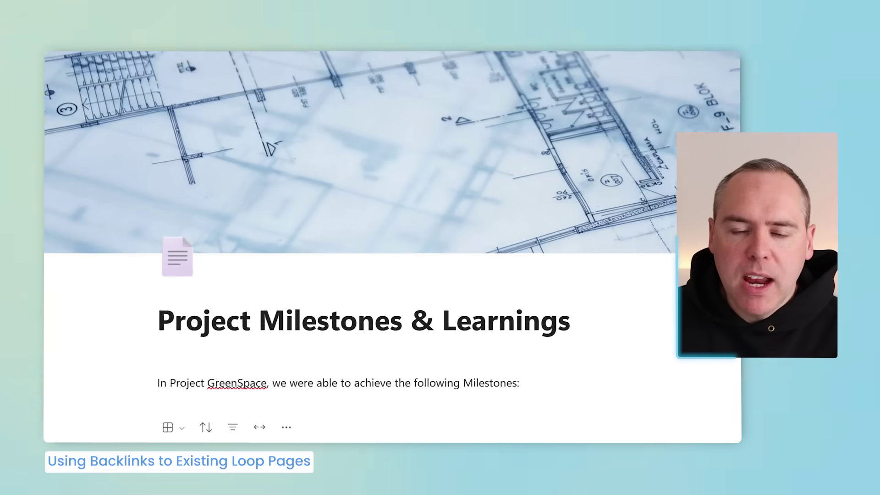
pyautogui.scroll(-7, 430, 334)
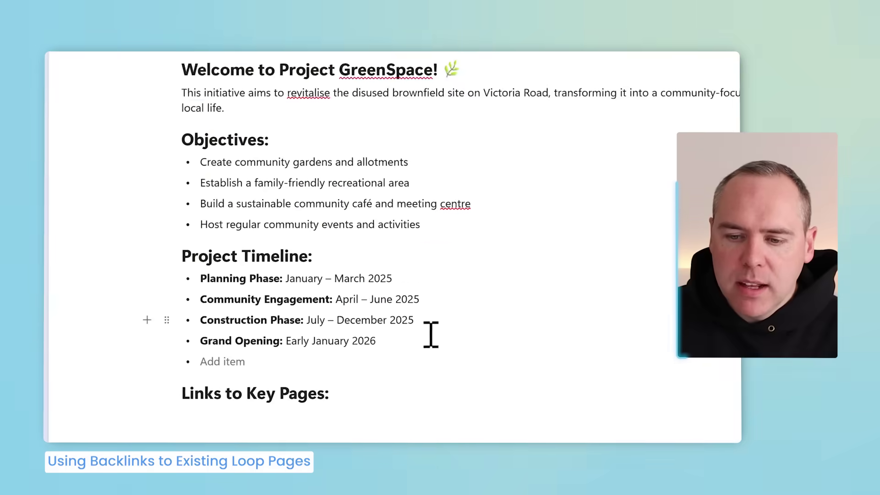
pyautogui.click(406, 365)
pyautogui.hotkey('ctrl', 'v')
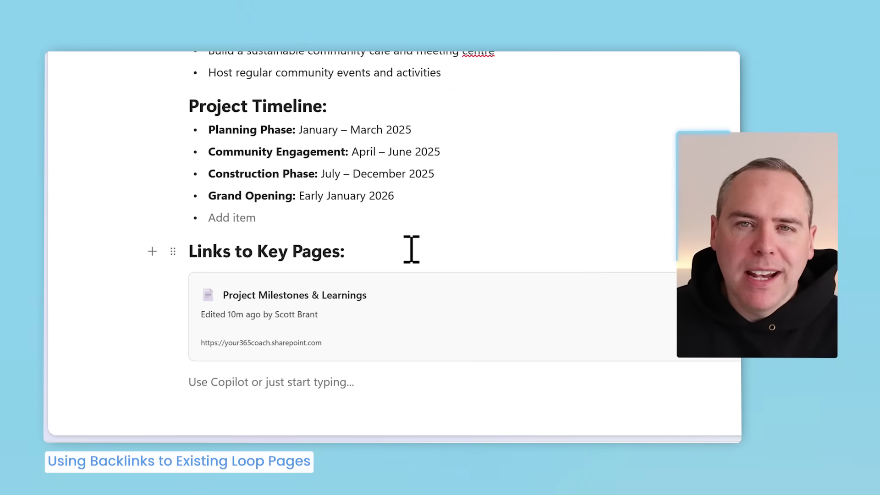
pyautogui.click(331, 300)
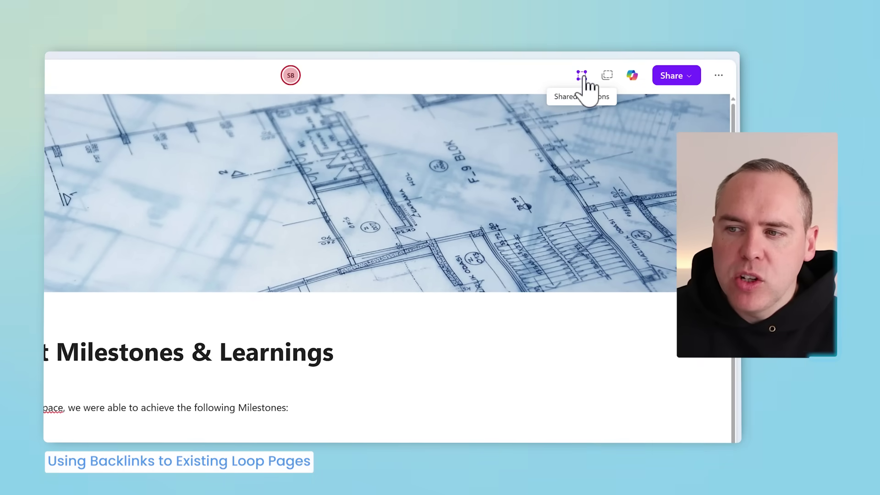
# Open Project Overview from the Shared locations list of pages linking here
pyautogui.click(582, 76)
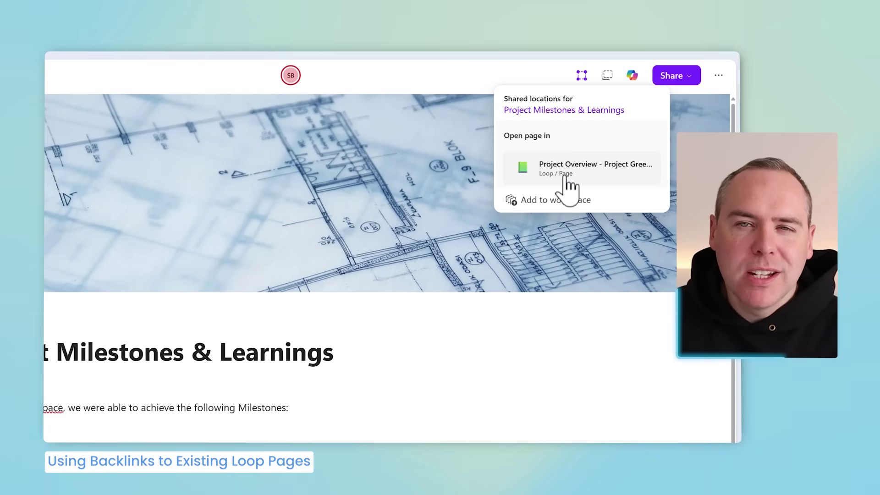
pyautogui.click(567, 175)
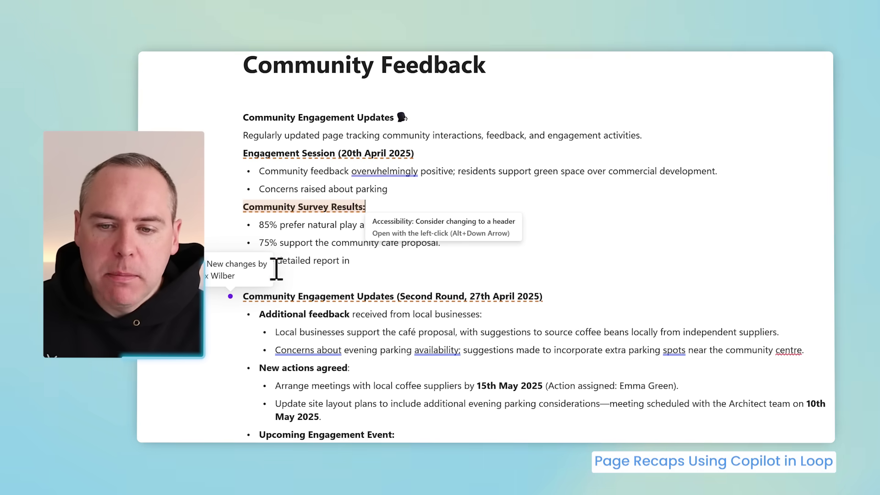
pyautogui.moveTo(232, 301)
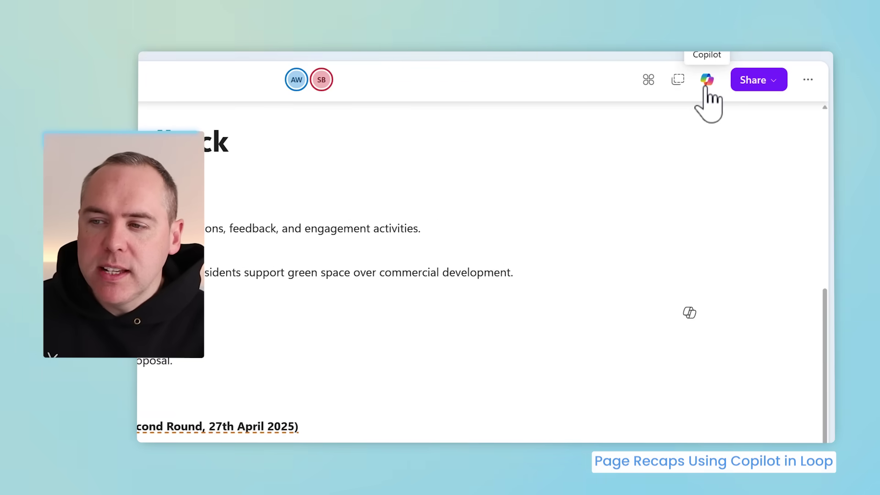
# Ask Copilot 'Who wrote what and when on this page' about Community Feedback
pyautogui.click(707, 88)
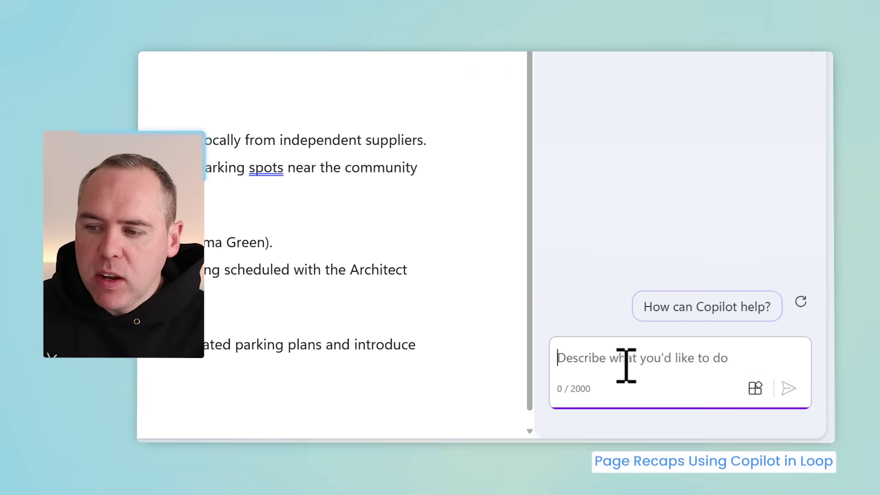
pyautogui.write('Who wrote what and when on this pag')
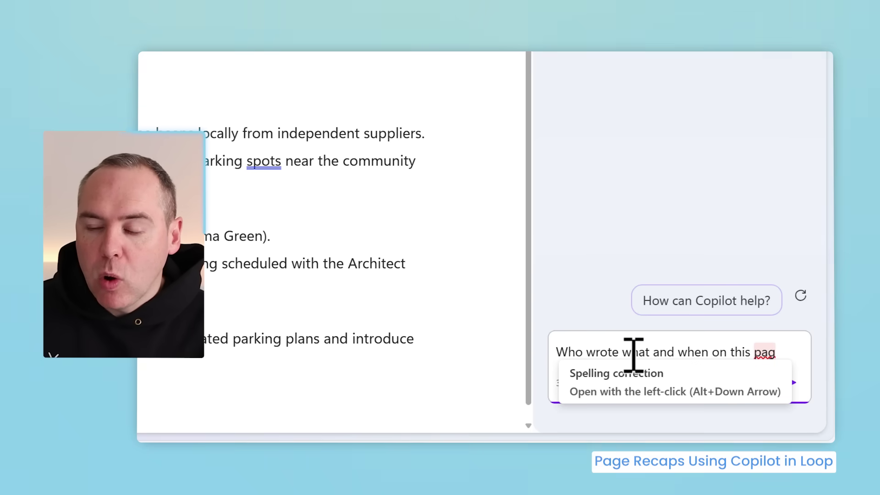
pyautogui.write('e')
pyautogui.click(789, 393)
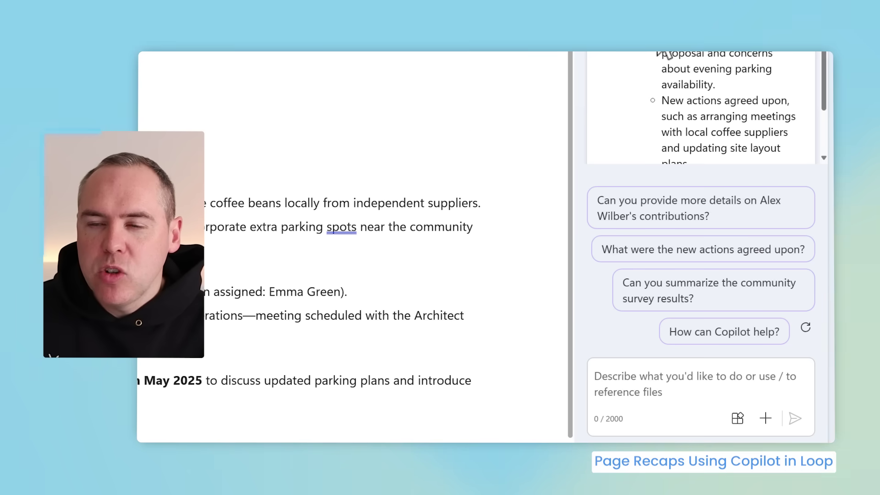
# Follow up with Copilot's suggested prompt for more details on a member's contributions
pyautogui.scroll(-5, 665, 54)
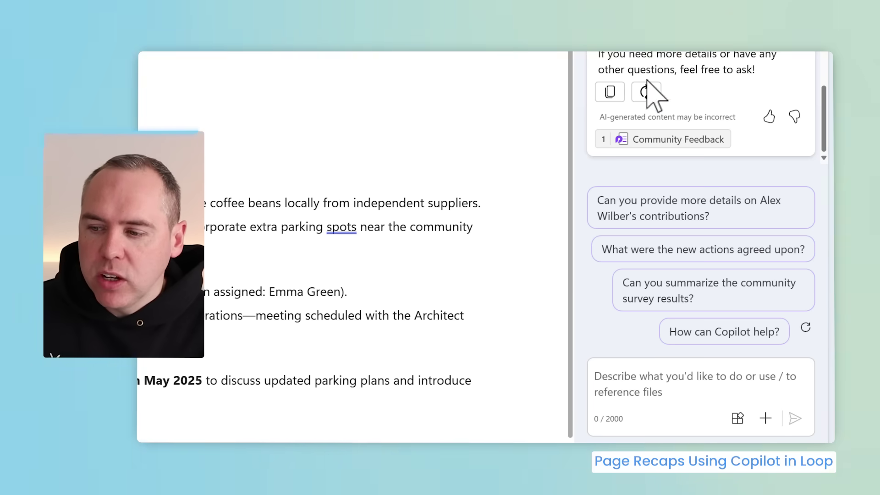
pyautogui.click(641, 211)
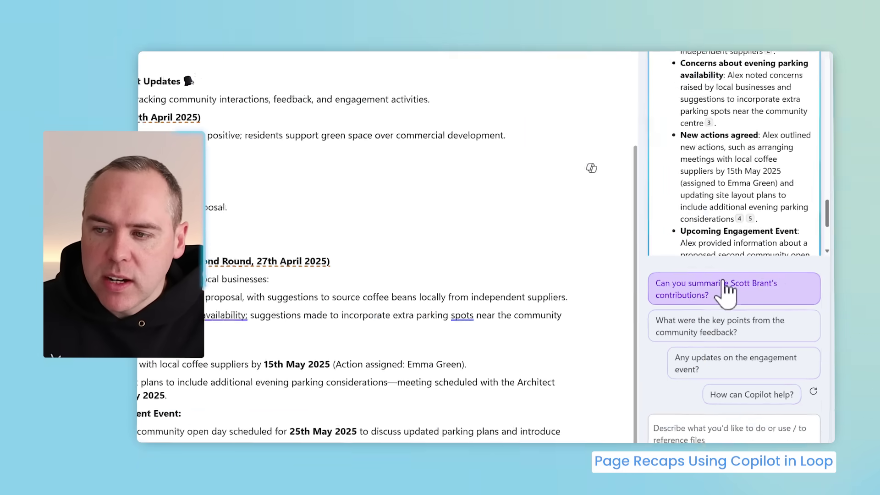
pyautogui.scroll(5, 718, 185)
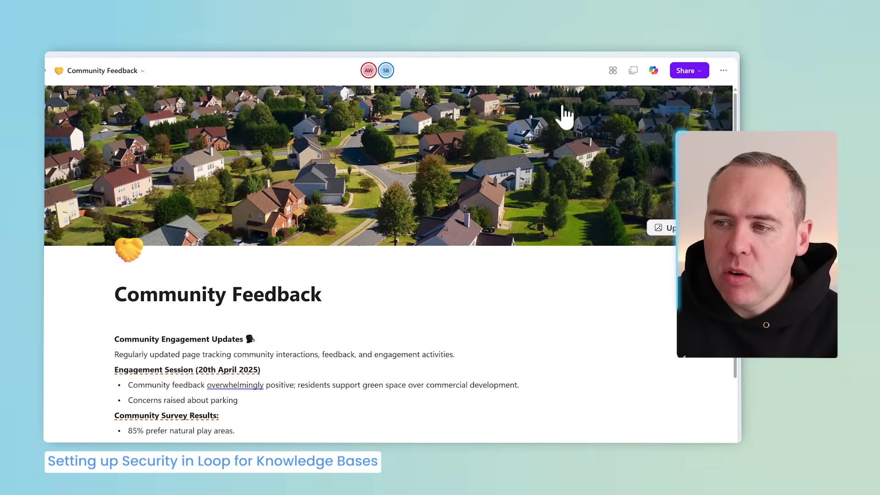
# In the workspace member list, set the second member to Editor and change the first member from Owner to Editor
pyautogui.click(692, 73)
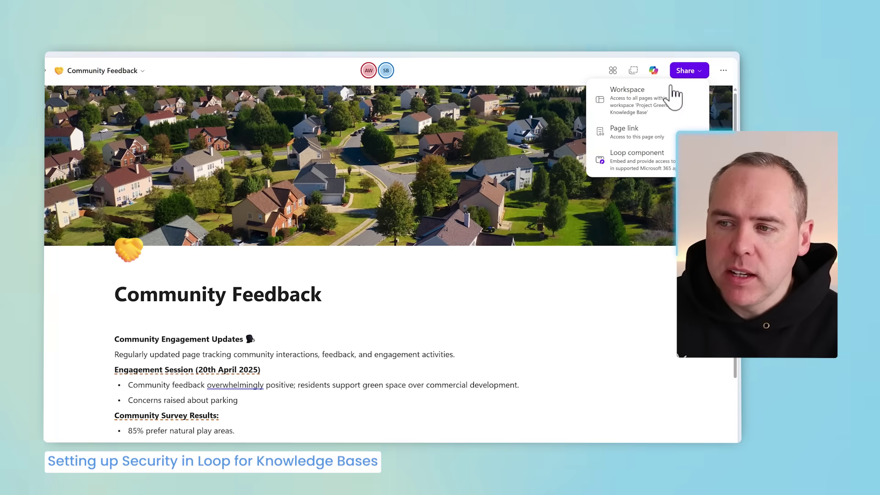
pyautogui.click(665, 109)
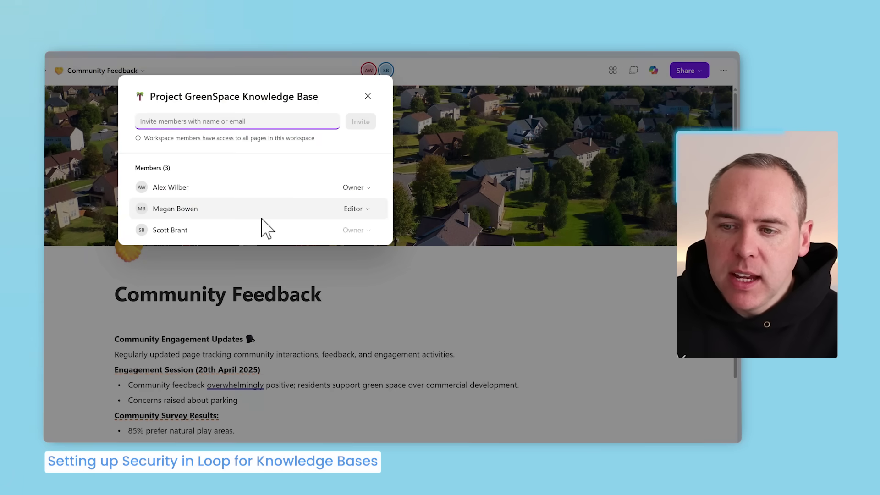
pyautogui.click(358, 213)
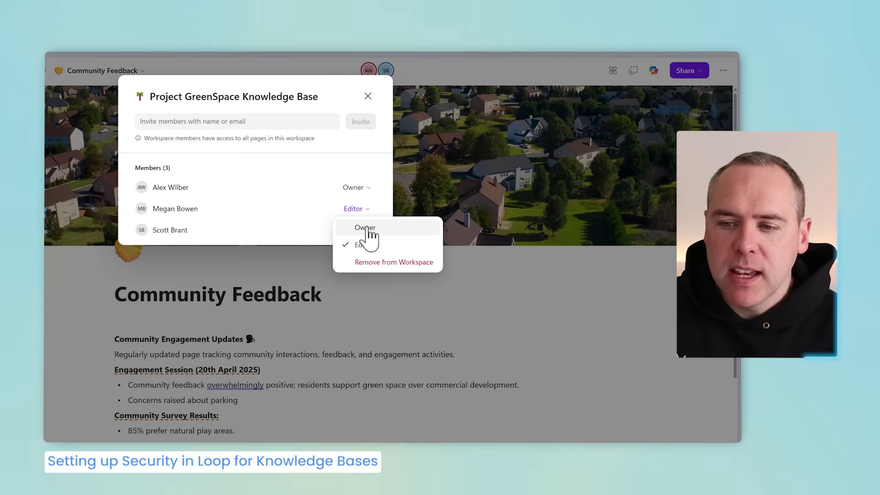
pyautogui.click(368, 227)
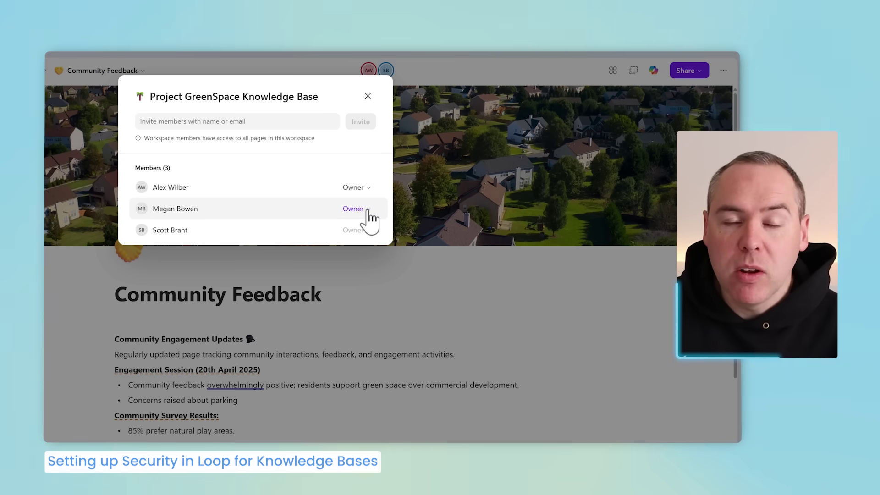
pyautogui.click(366, 210)
pyautogui.click(369, 246)
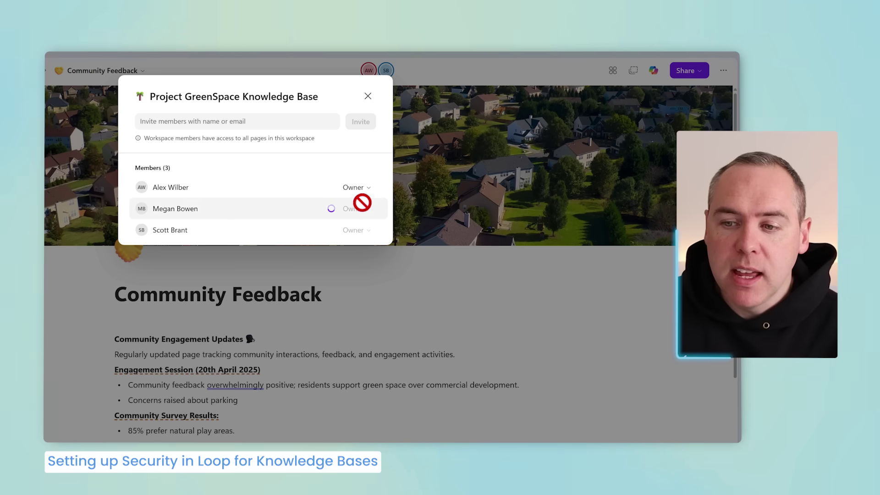
pyautogui.click(368, 189)
pyautogui.click(366, 222)
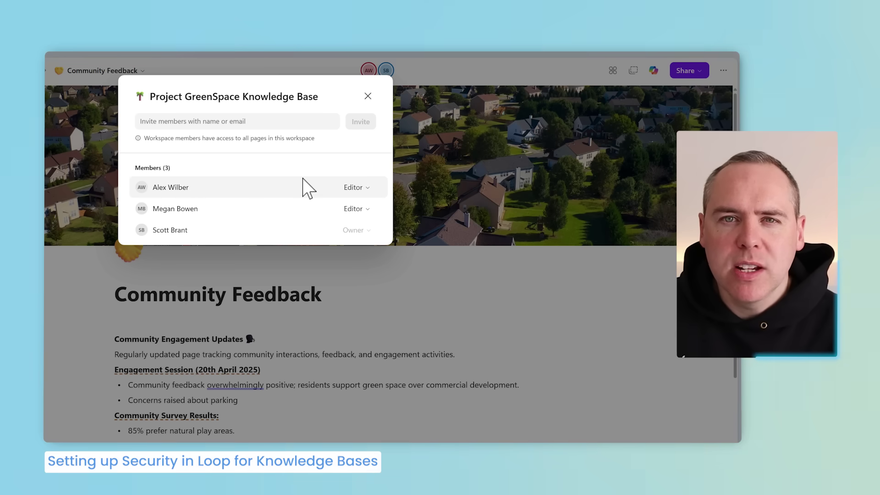
pyautogui.click(367, 97)
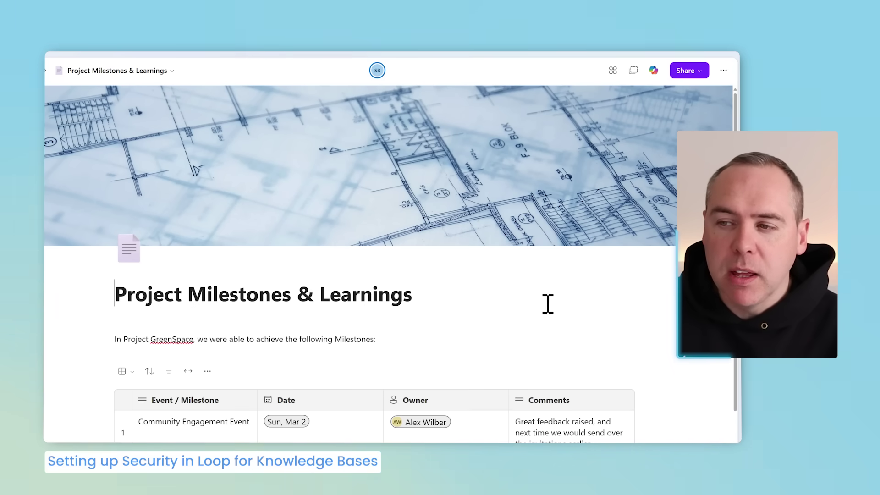
# Copy a Loop component link to the milestones page, changing its permission from Can edit to Can view
pyautogui.click(697, 72)
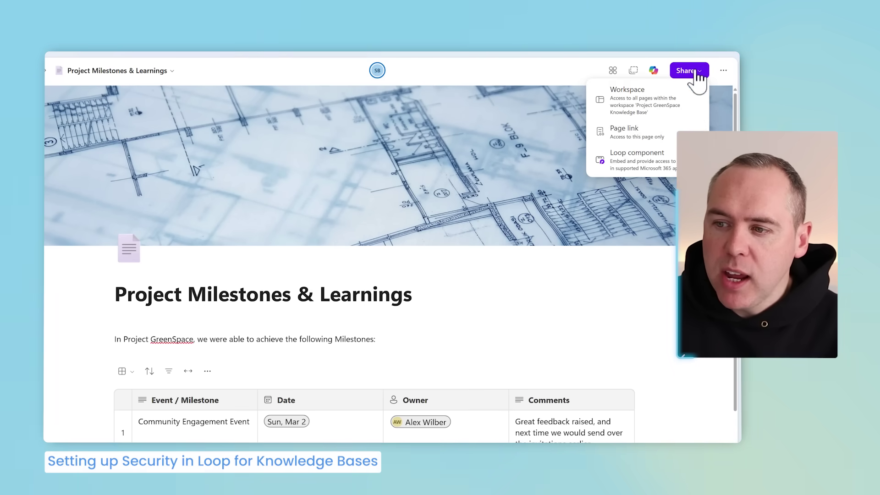
pyautogui.click(648, 169)
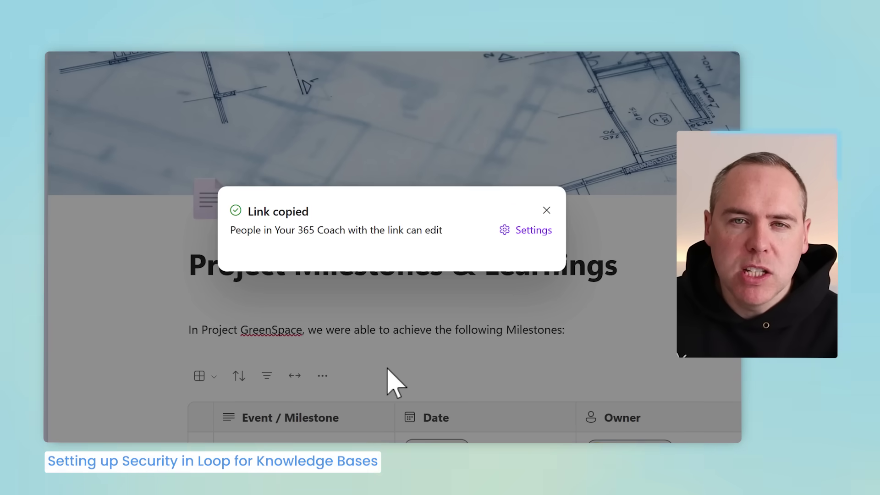
pyautogui.click(527, 232)
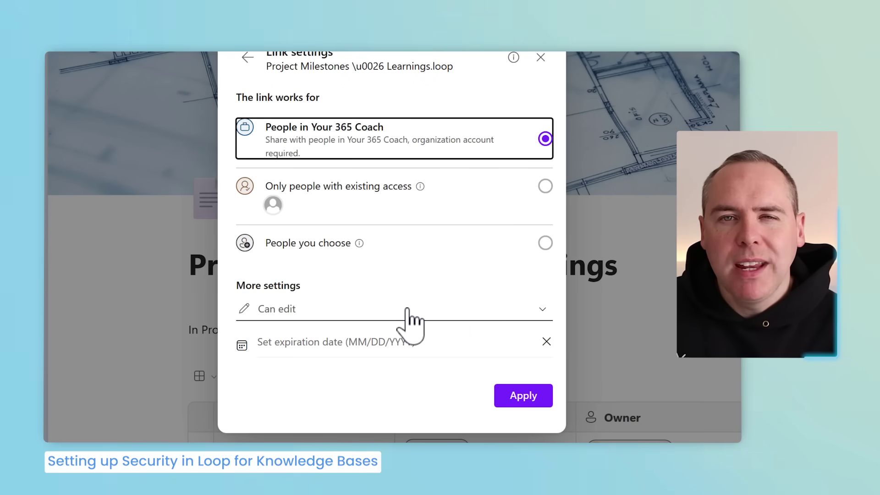
pyautogui.click(406, 314)
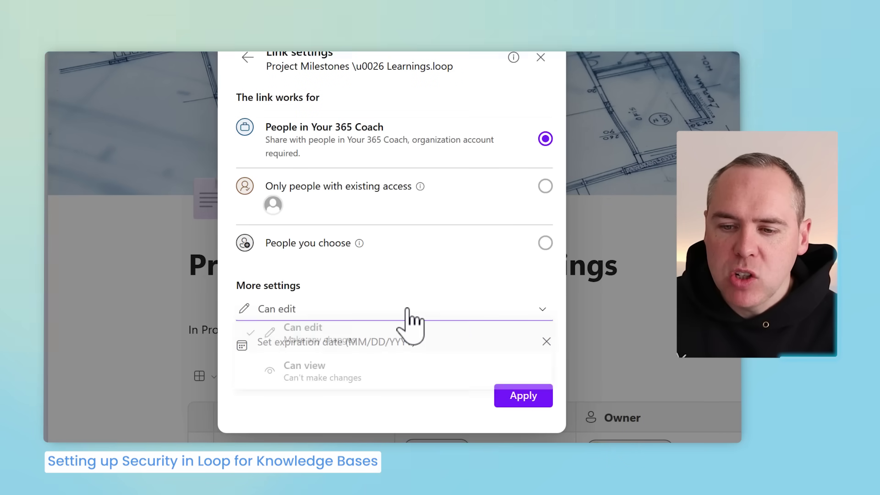
pyautogui.click(360, 387)
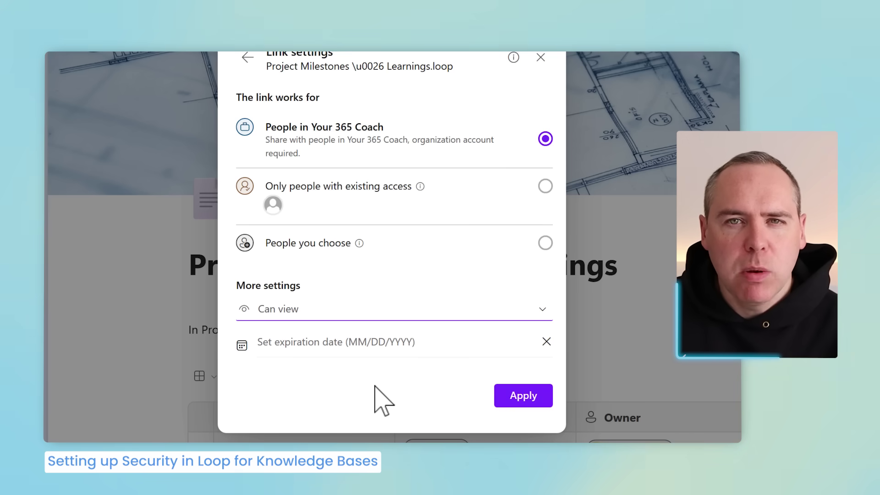
pyautogui.click(523, 395)
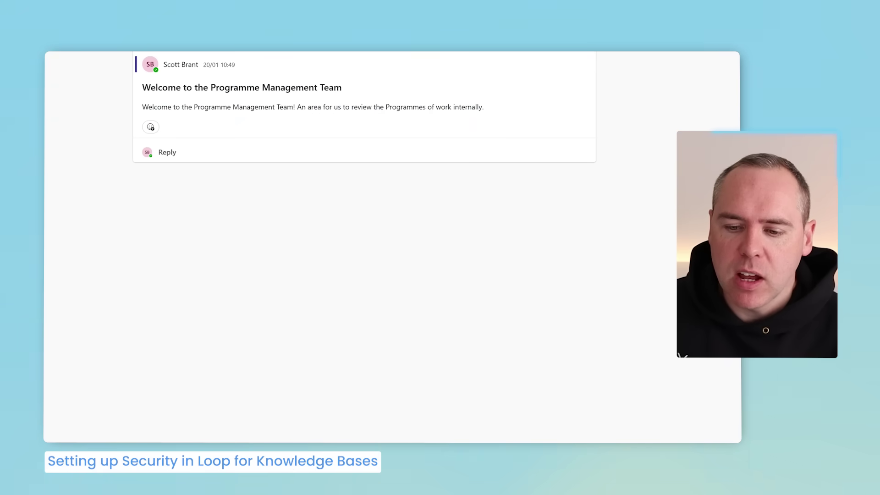
# Paste the copied Loop component into a new channel post and scroll through its milestones table
pyautogui.click(226, 435)
pyautogui.write('Project Milestones & Learnings.loop')
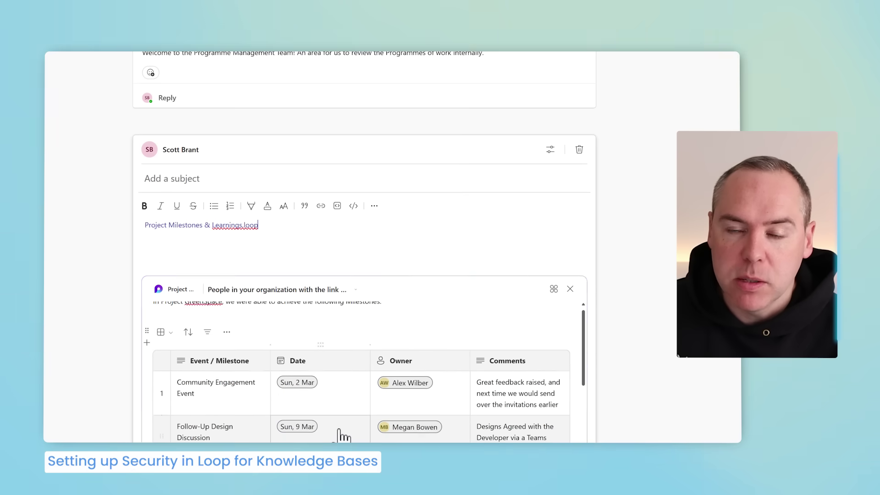
pyautogui.scroll(-2, 343, 435)
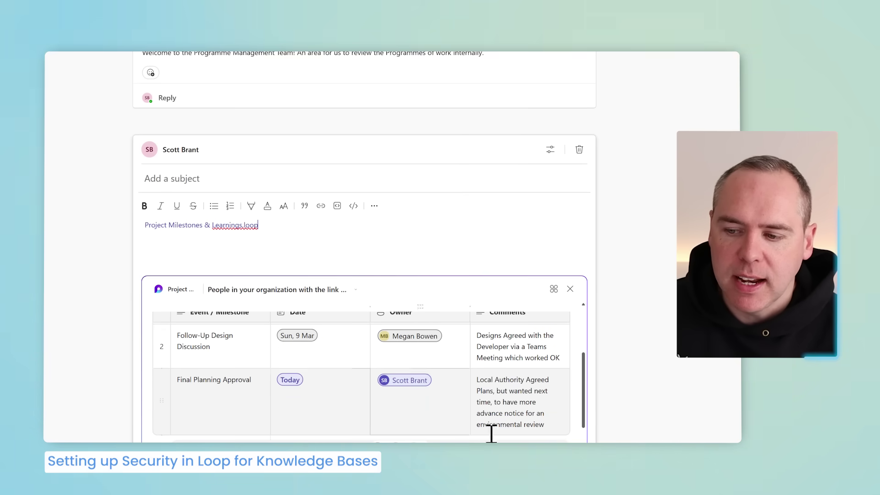
pyautogui.scroll(3, 523, 431)
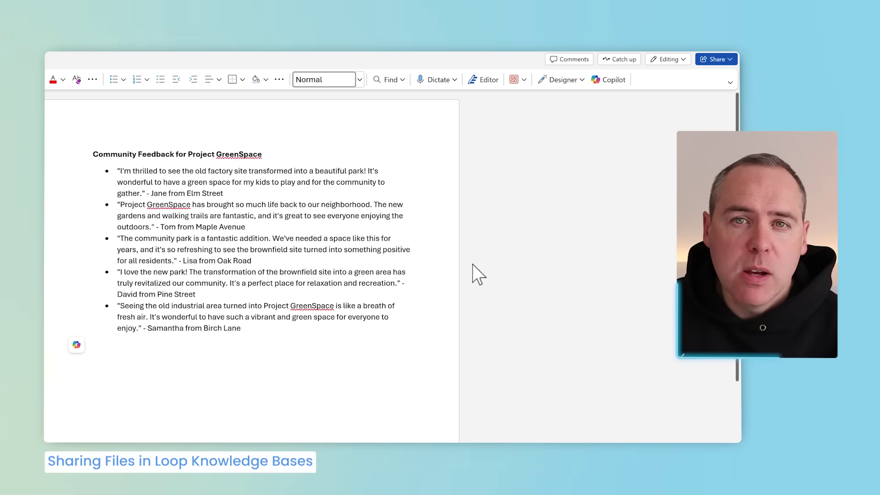
# Copy a view-only link to the feedback document, restricted to people in Your 365 Coach
pyautogui.click(717, 60)
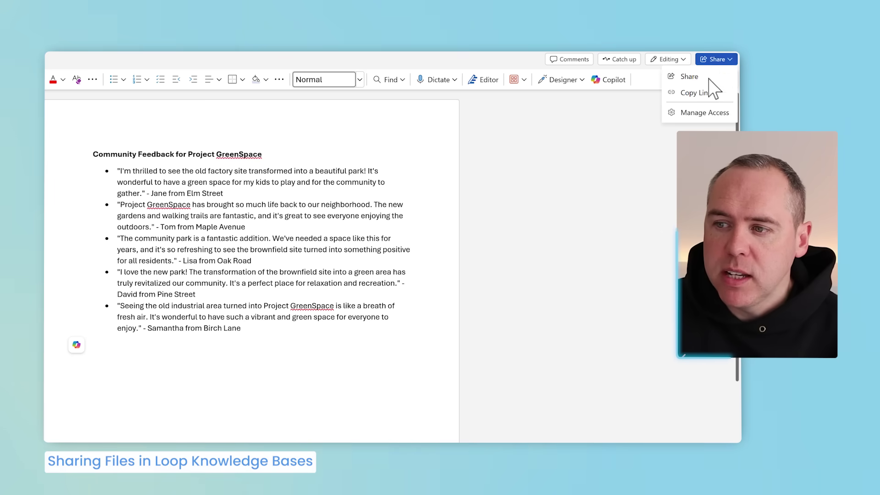
pyautogui.click(704, 92)
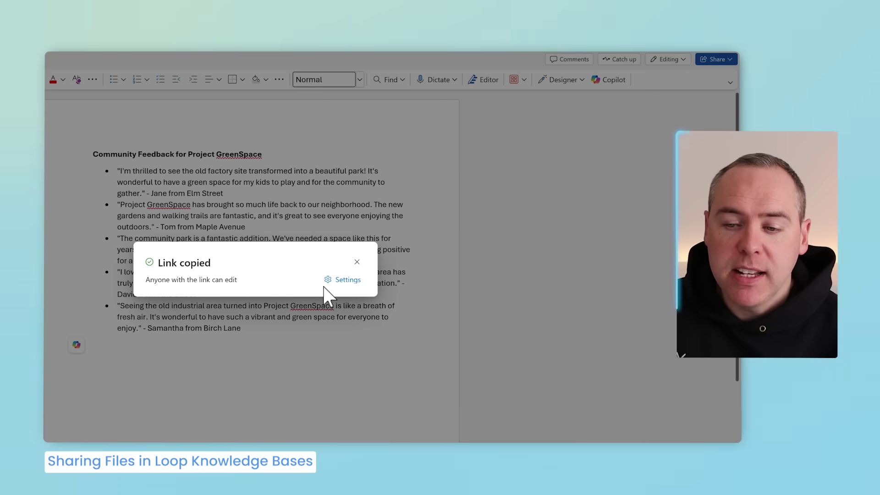
pyautogui.click(345, 280)
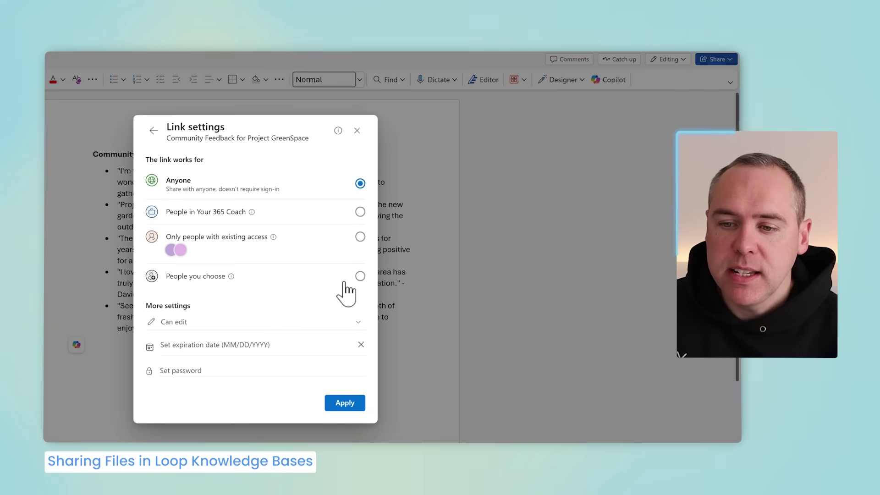
pyautogui.click(343, 223)
pyautogui.click(265, 341)
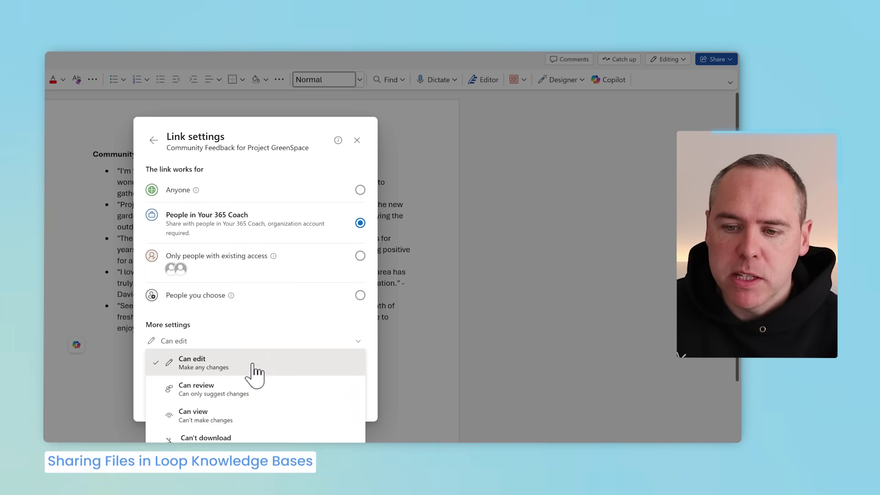
pyautogui.click(250, 416)
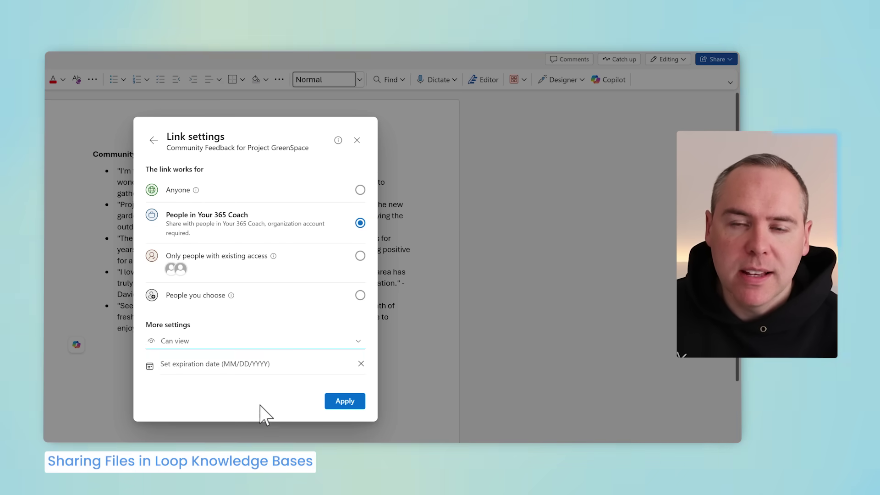
pyautogui.click(354, 403)
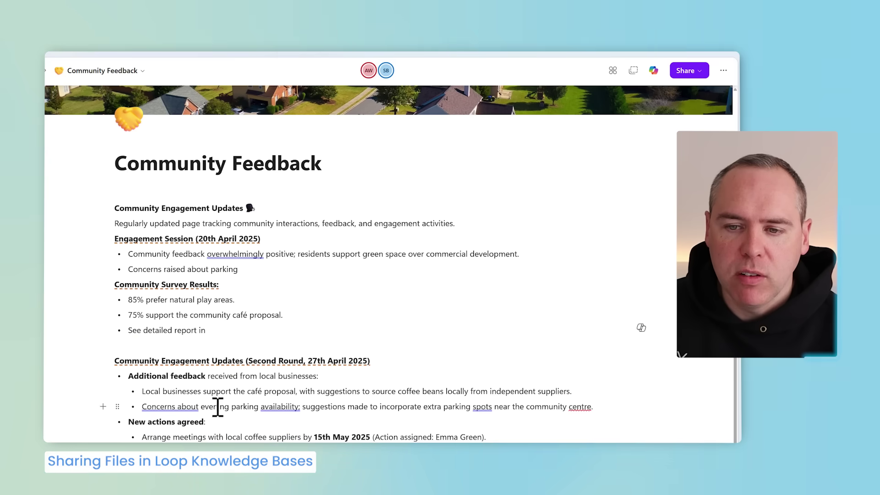
# Paste the Word report link after 'See detailed report in' and open the linked document
pyautogui.scroll(-1, 219, 389)
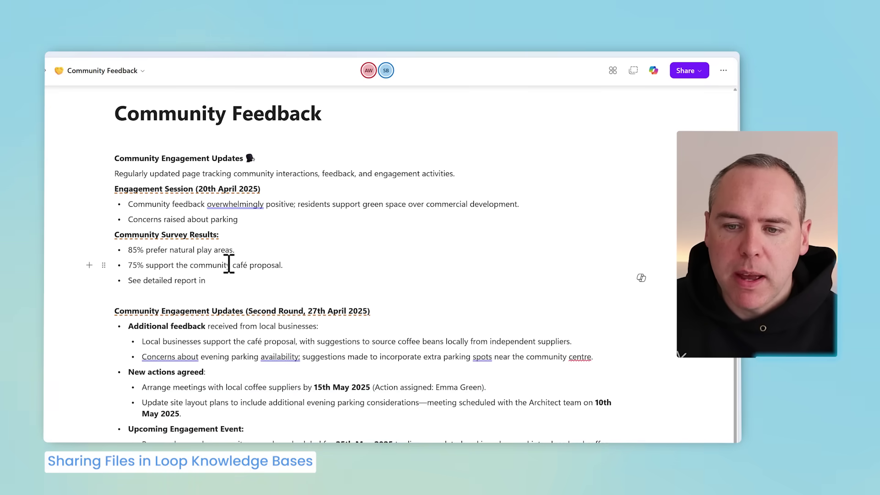
pyautogui.moveTo(130, 283); pyautogui.dragTo(213, 281)
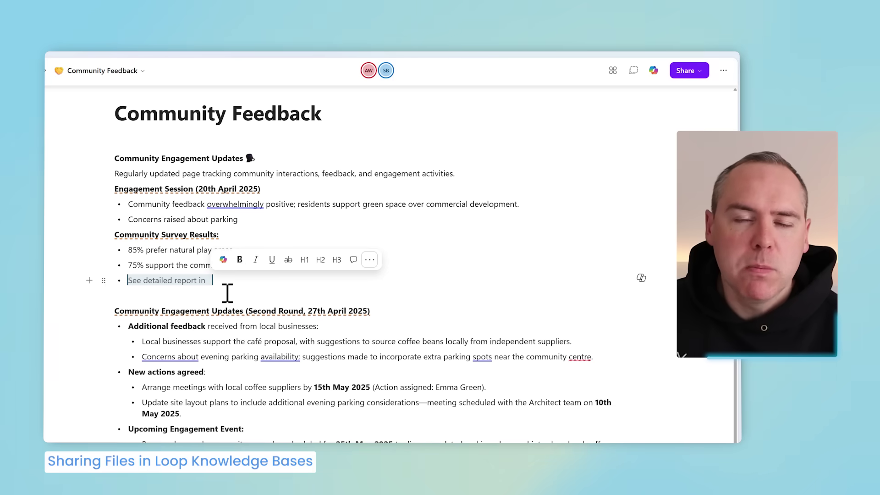
pyautogui.click(219, 281)
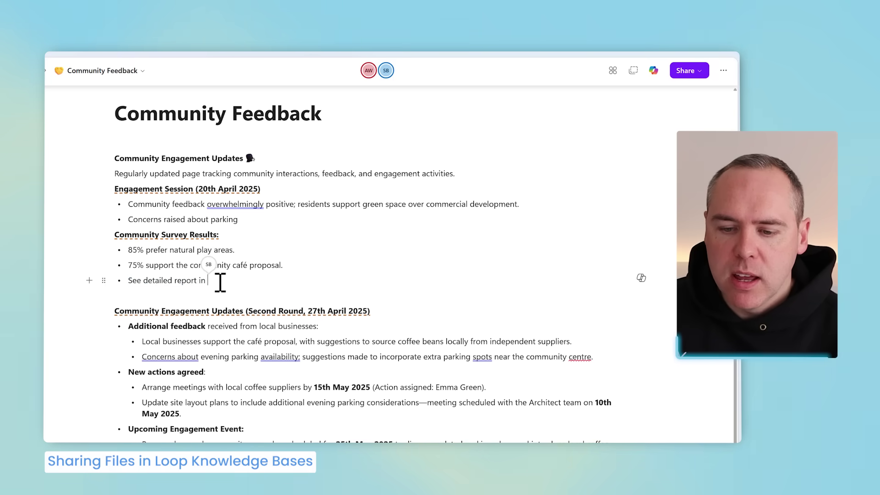
pyautogui.hotkey('ctrl', 'v')
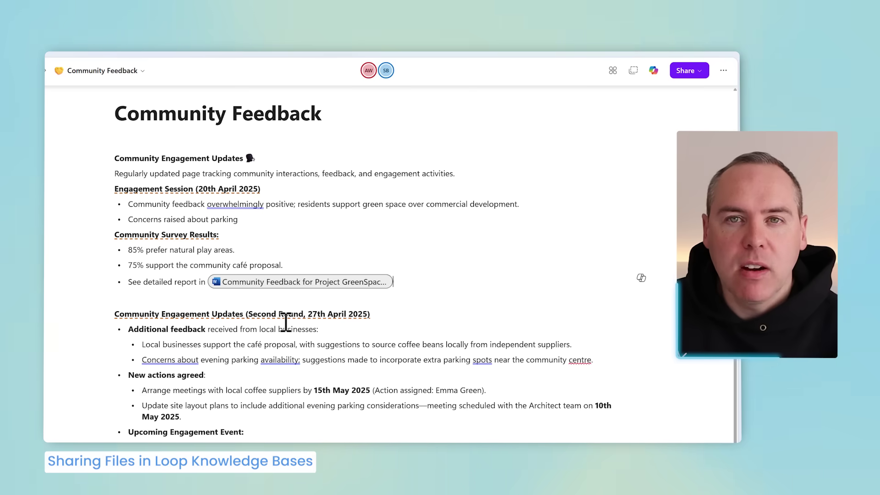
pyautogui.click(302, 283)
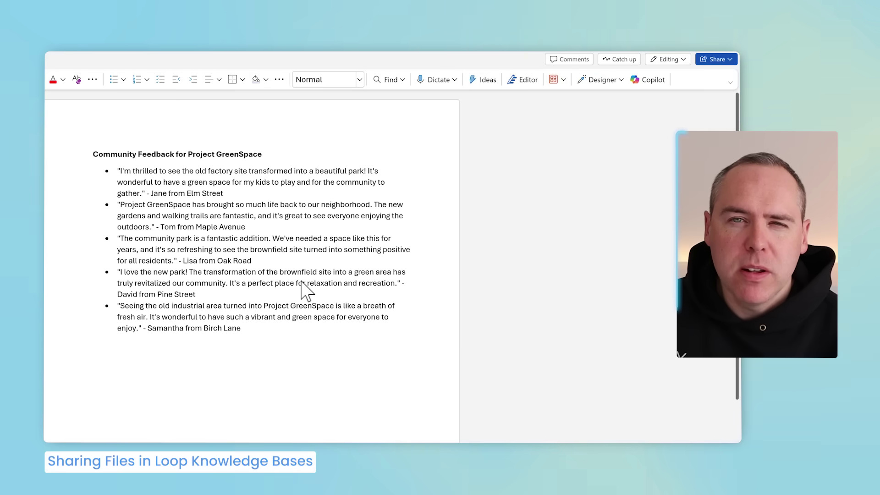